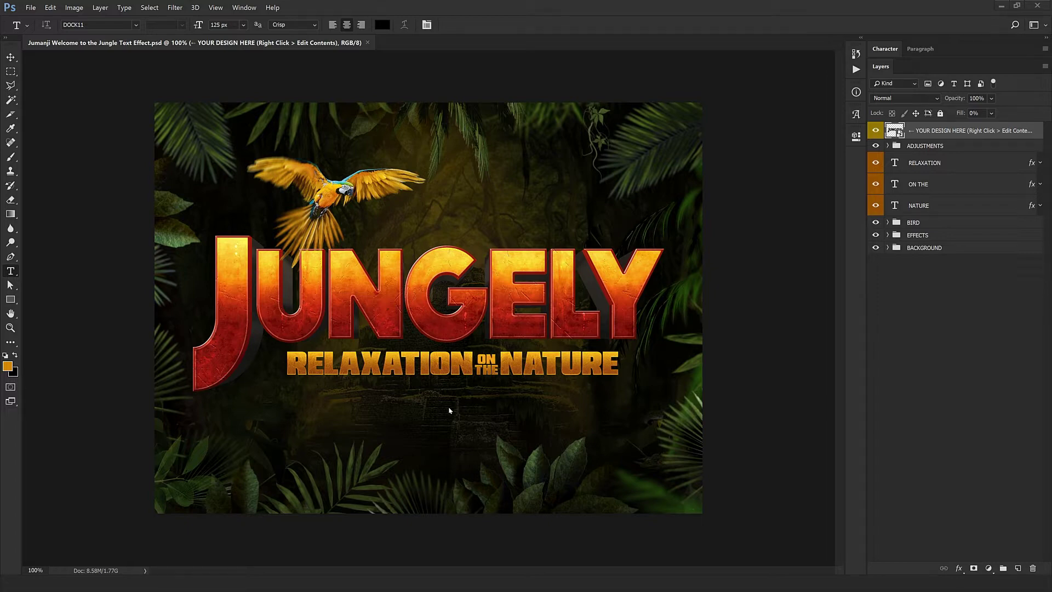
Step: Open the contents of the YOUR DESIGN HERE smart object and make its JUNGELY text editable
right_click(968, 128)
left_click(969, 215)
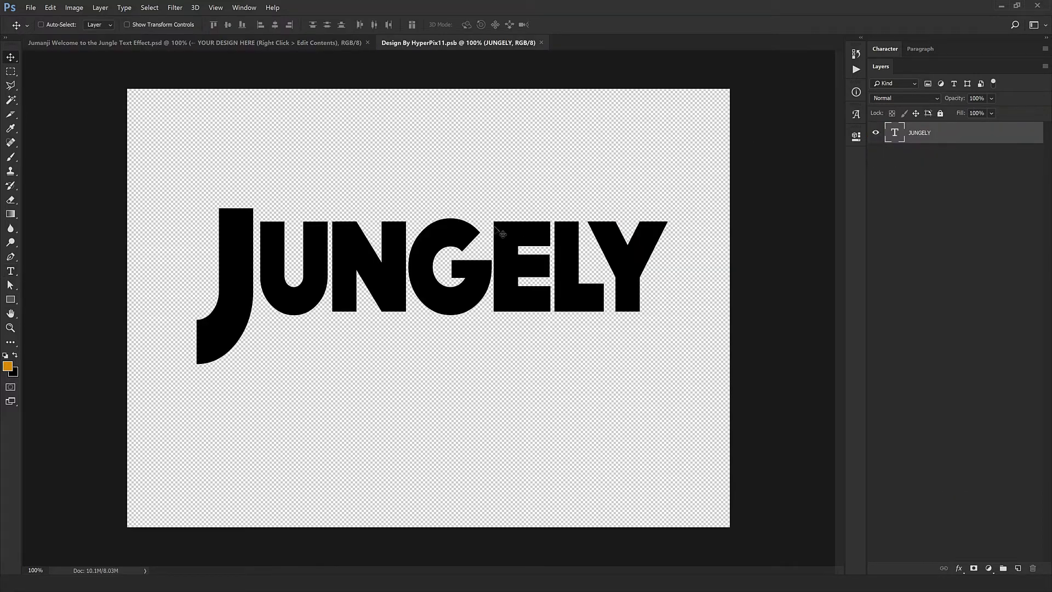
double_click(895, 133)
left_click_drag(265, 284, 209, 285)
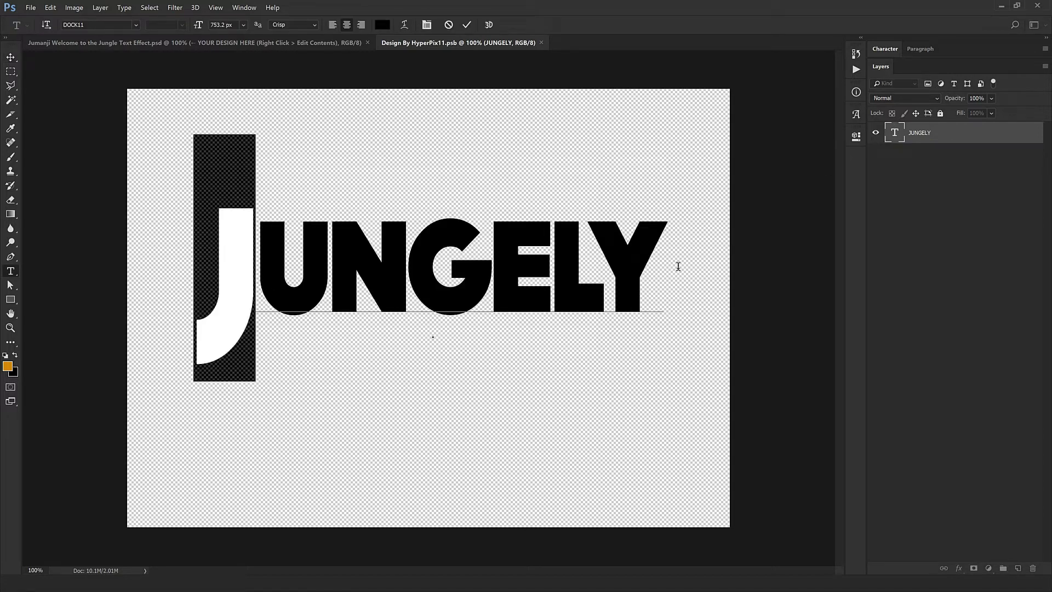
left_click(595, 268)
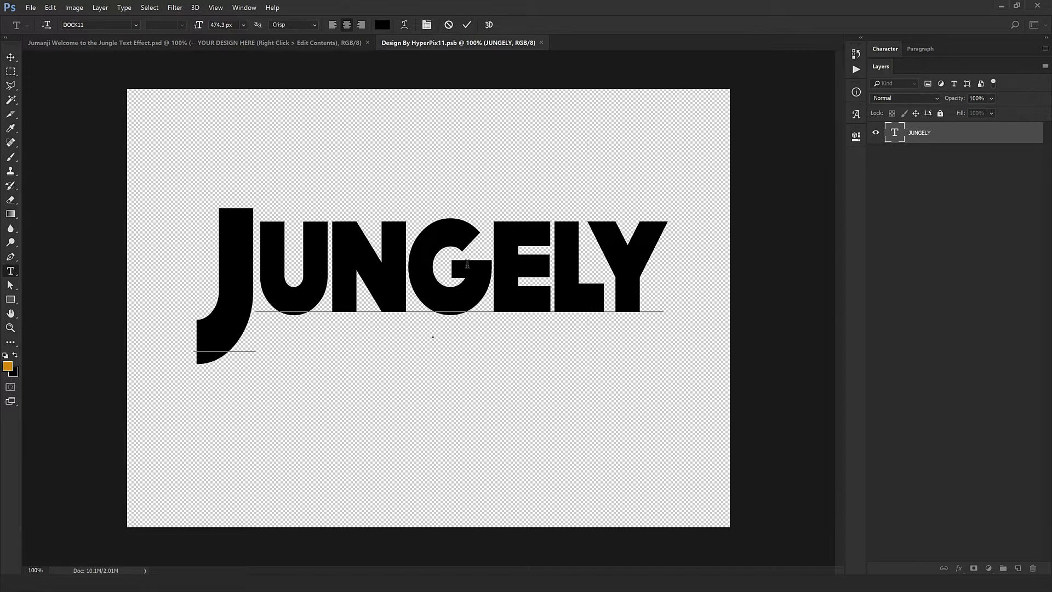
Step: Replace the JUNGELY lettering with ANIMALS, keeping the oversized style on the initial letter and the smaller style on the rest
left_click_drag(237, 278, 219, 280)
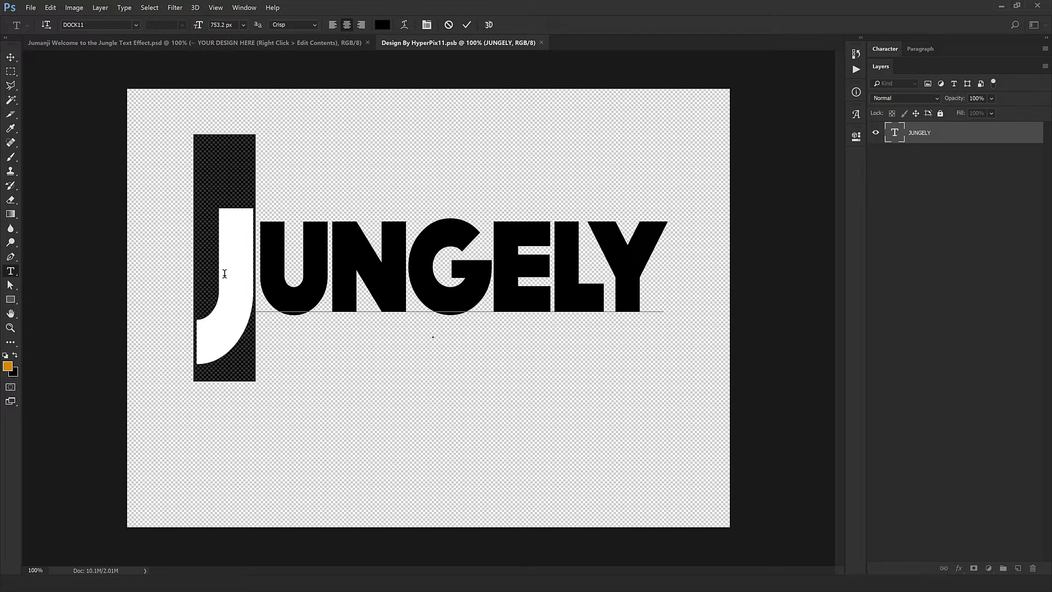
type("A")
key("shift+Right")
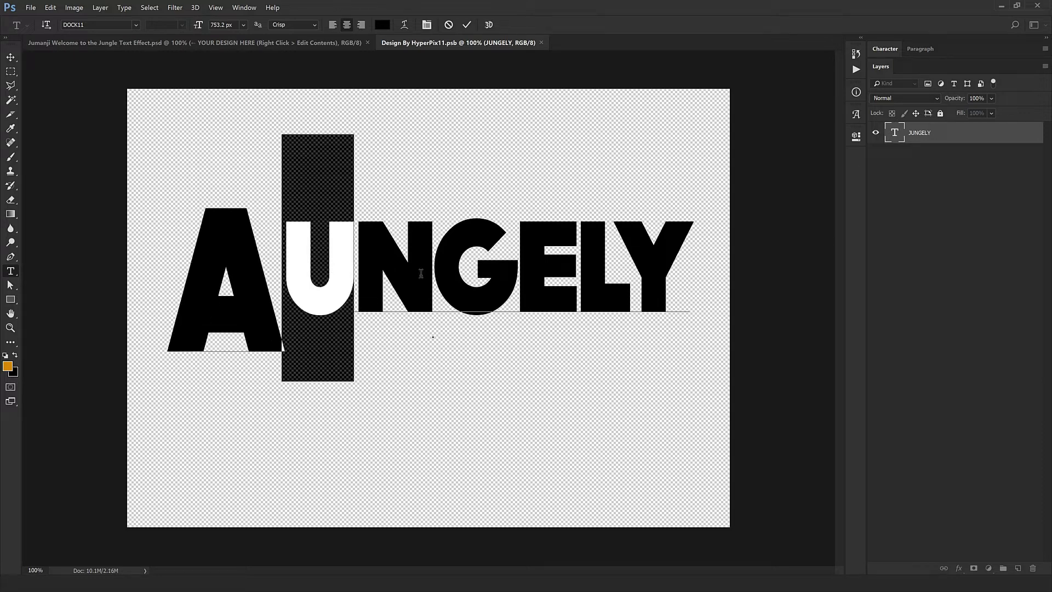
key("shift+Right")
key("shift+Right")
key("shift+Right")
key("shift+Right")
key("shift+Right")
type("N")
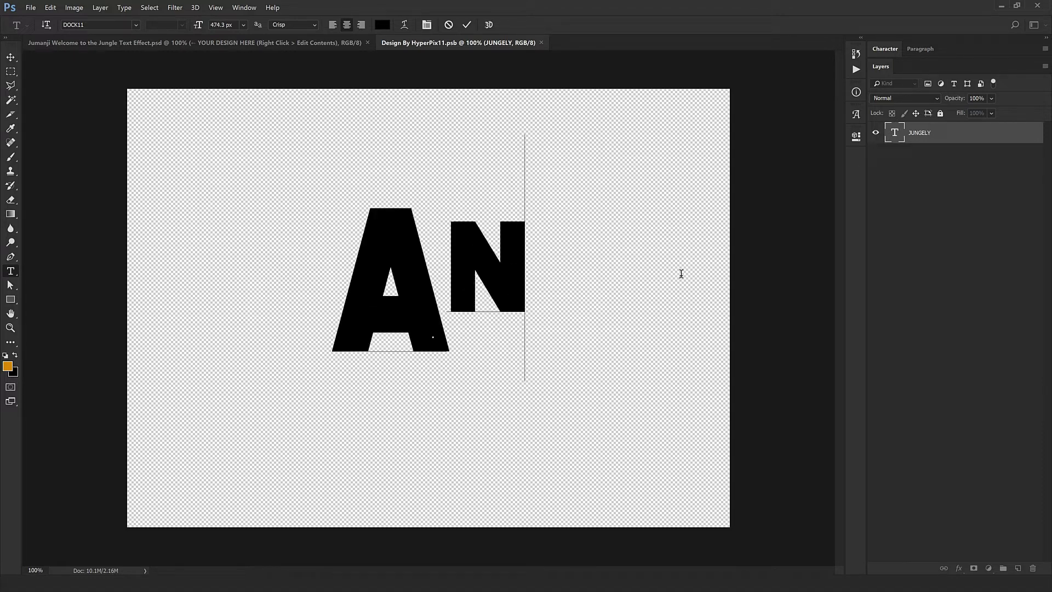
type("IMALS")
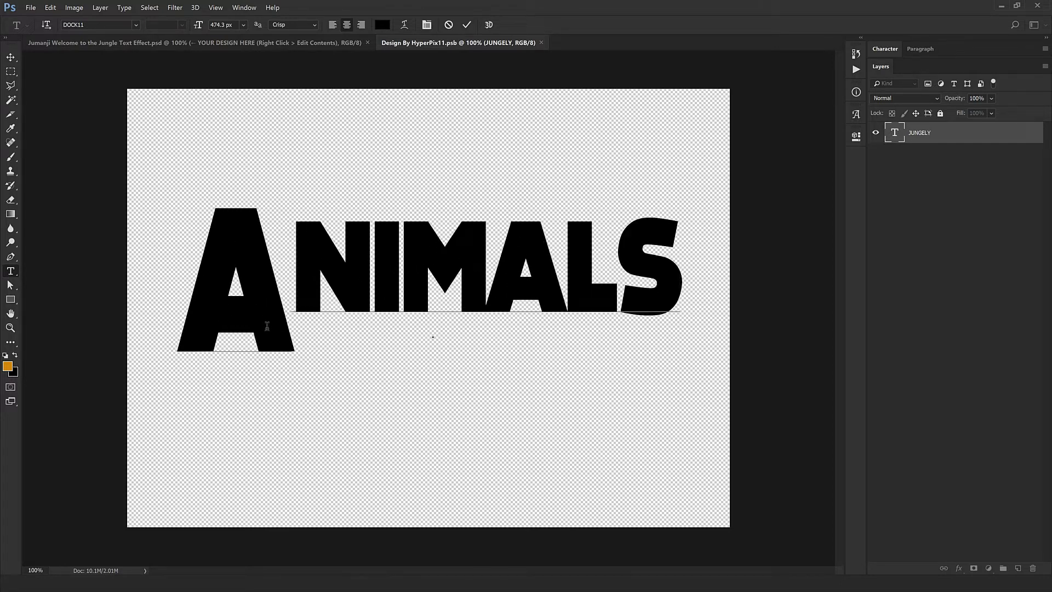
Step: Set the tracking of the large initial A to -80
left_click(892, 49)
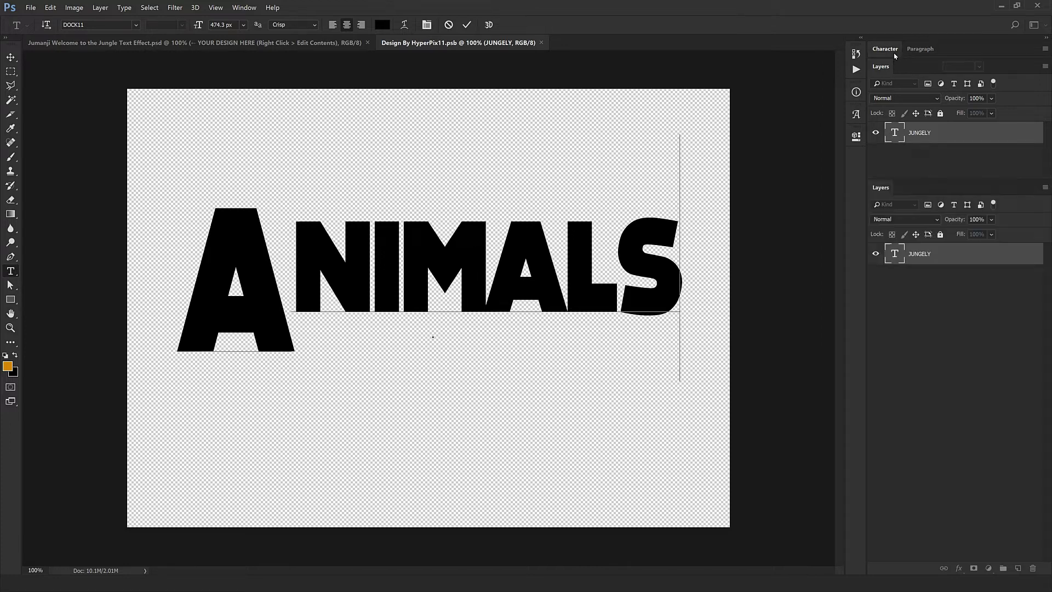
left_click(267, 269)
key("shift+Left")
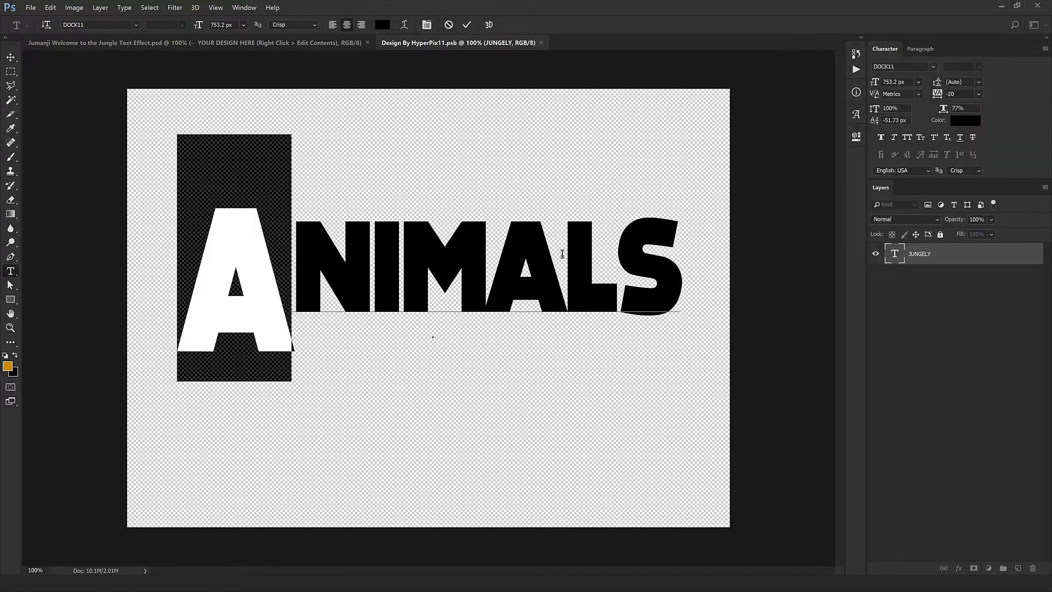
left_click(959, 94)
type("-40")
key("Return")
key("Down")
key("Down")
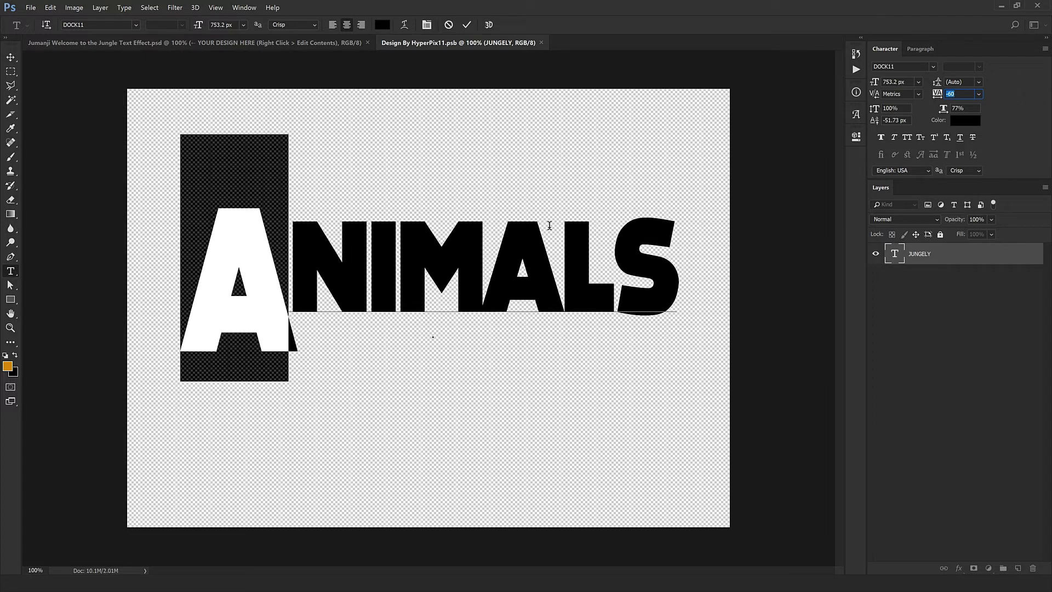
key("Down")
key("Down")
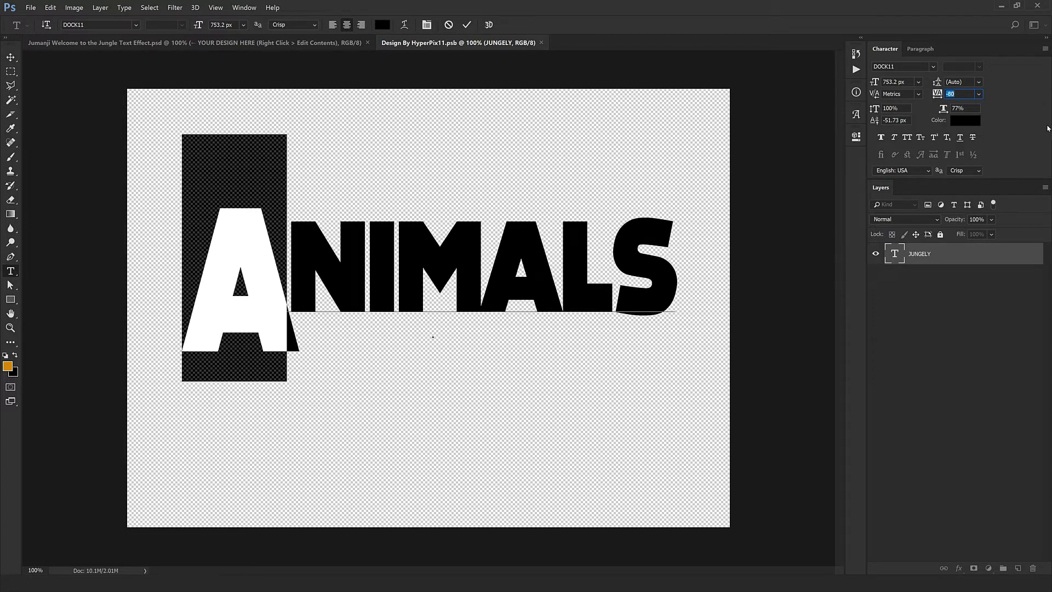
left_click(479, 263)
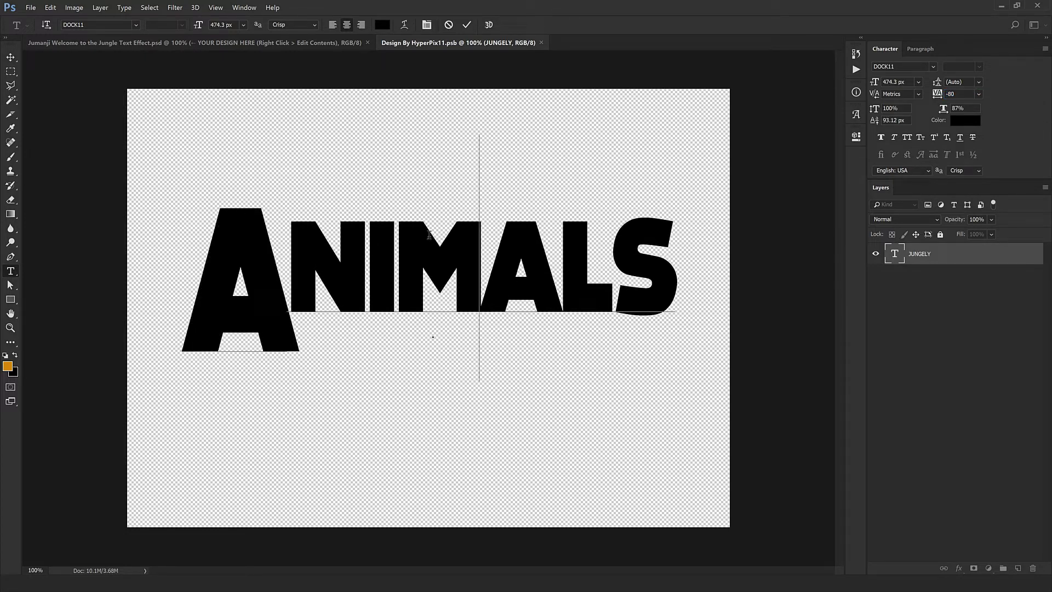
Step: Commit the text edit, then close the smart object document and save its changes
left_click(467, 25)
key("v")
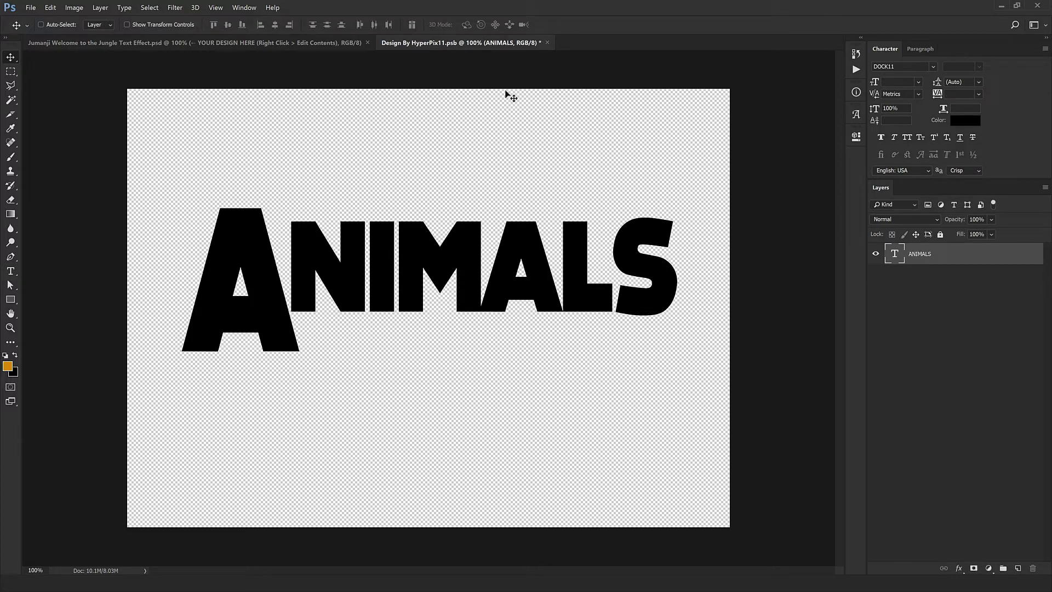
left_click(546, 43)
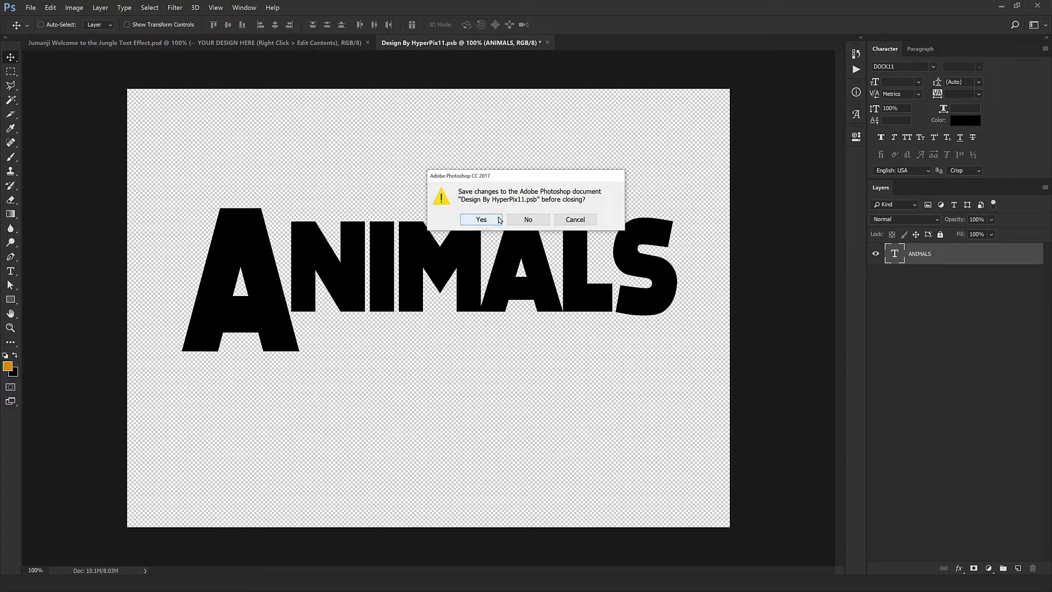
left_click(499, 219)
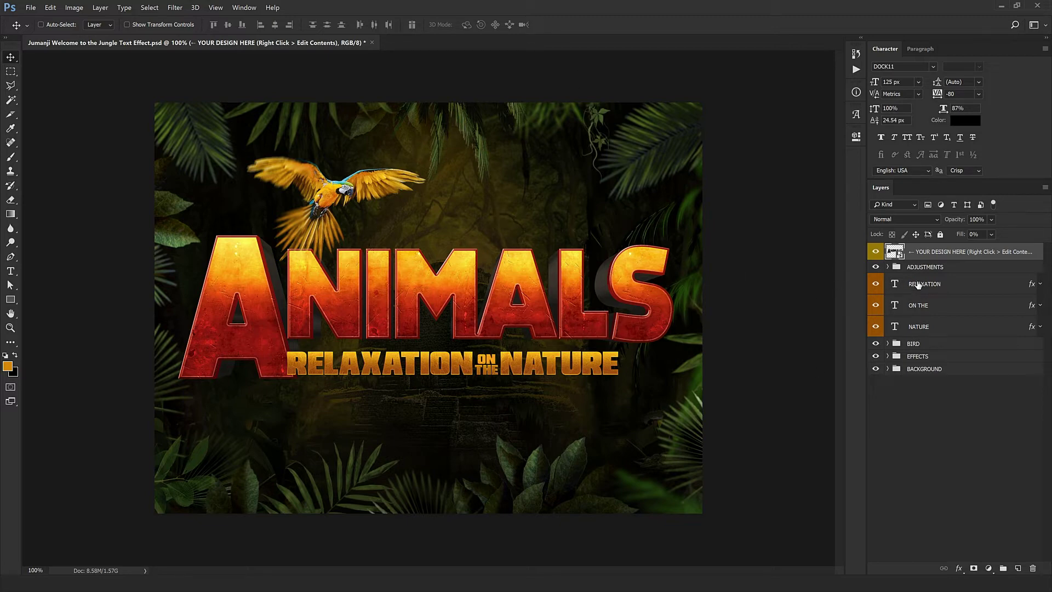
Step: Expand the EFFECTS group and hide its EXTRUSION subgroup
left_click(916, 356)
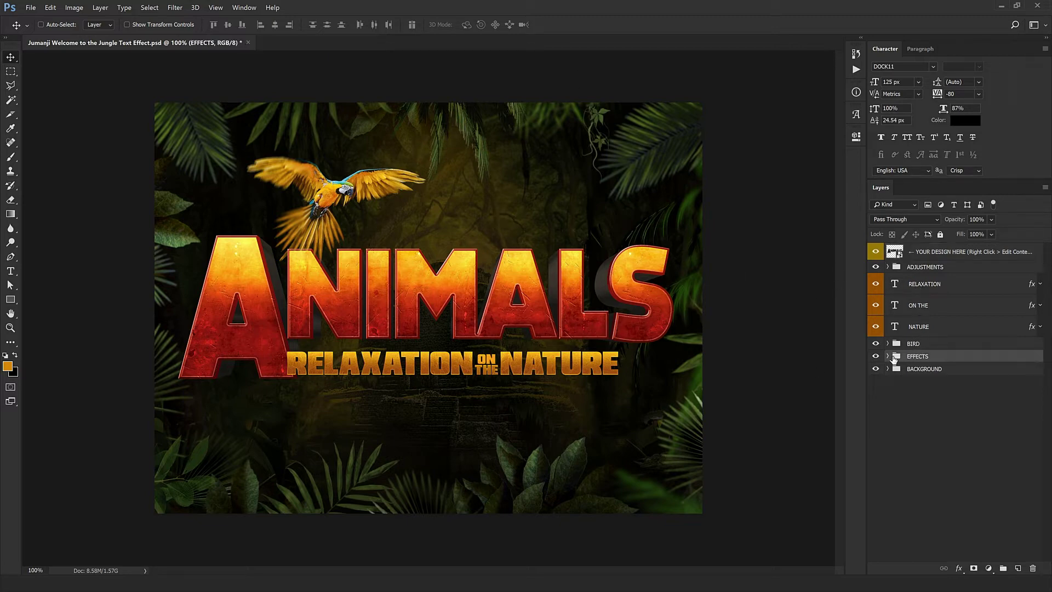
left_click(887, 356)
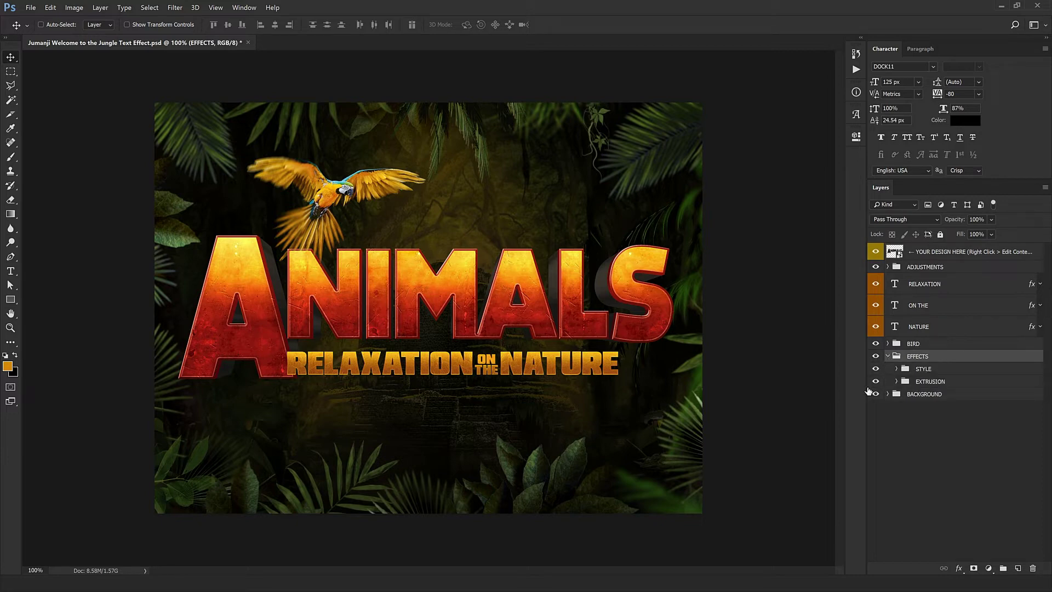
left_click(876, 381)
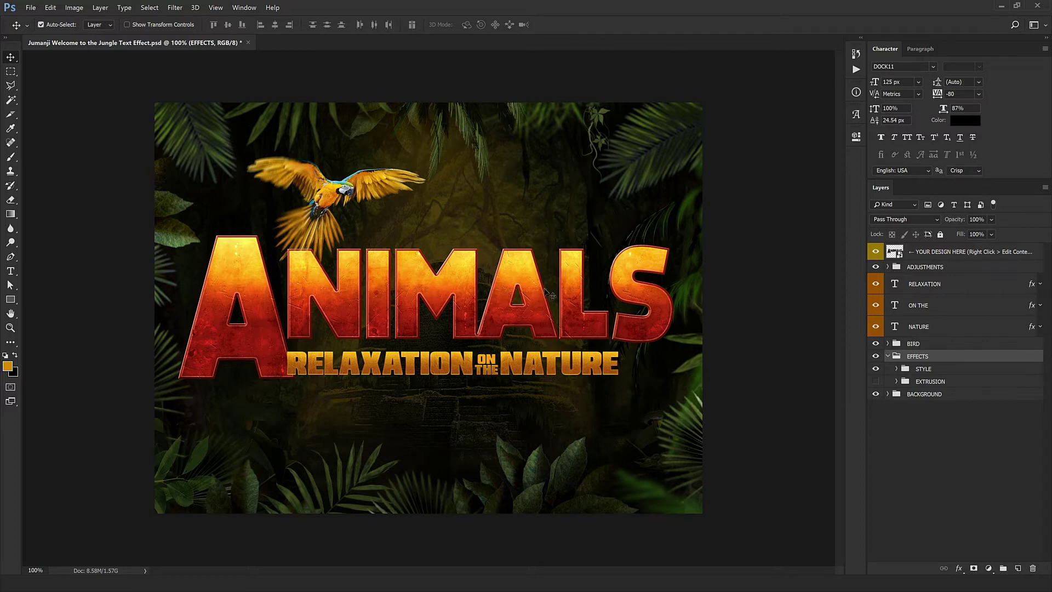
key("ctrl+plus")
key("ctrl+minus")
Step: Compare the artwork with and without the ADJUSTMENTS group by toggling its visibility
left_click(926, 268)
left_click(887, 267)
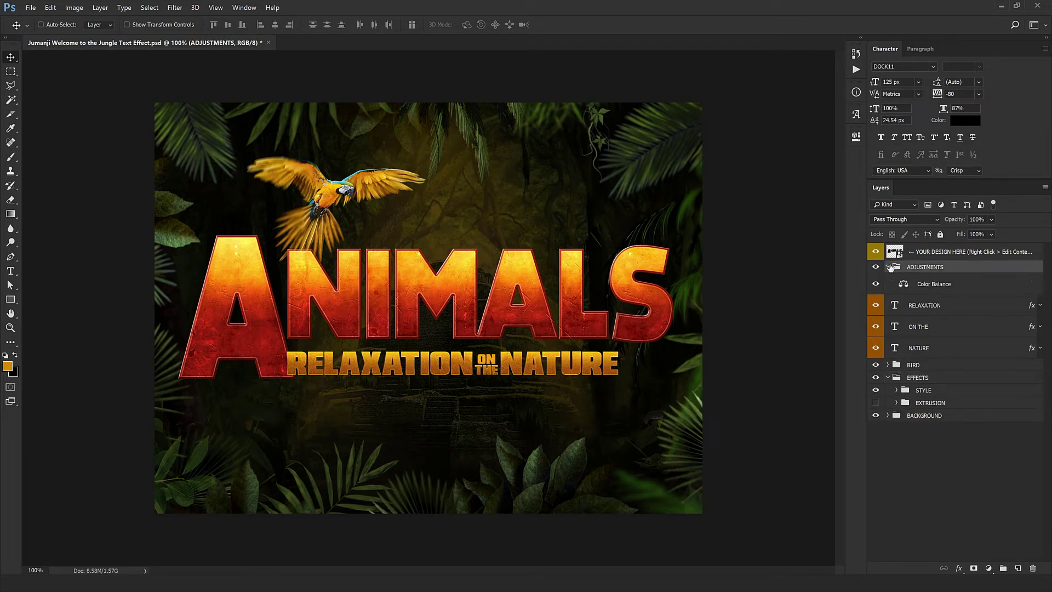
left_click(887, 267)
left_click(875, 267)
left_click(874, 267)
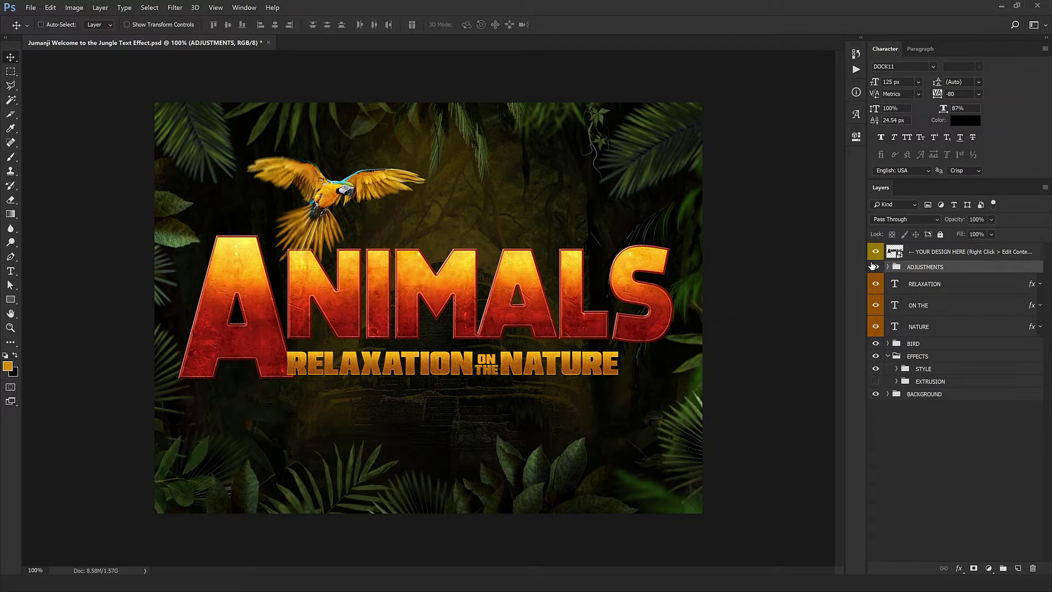
left_click(875, 267)
left_click(875, 268)
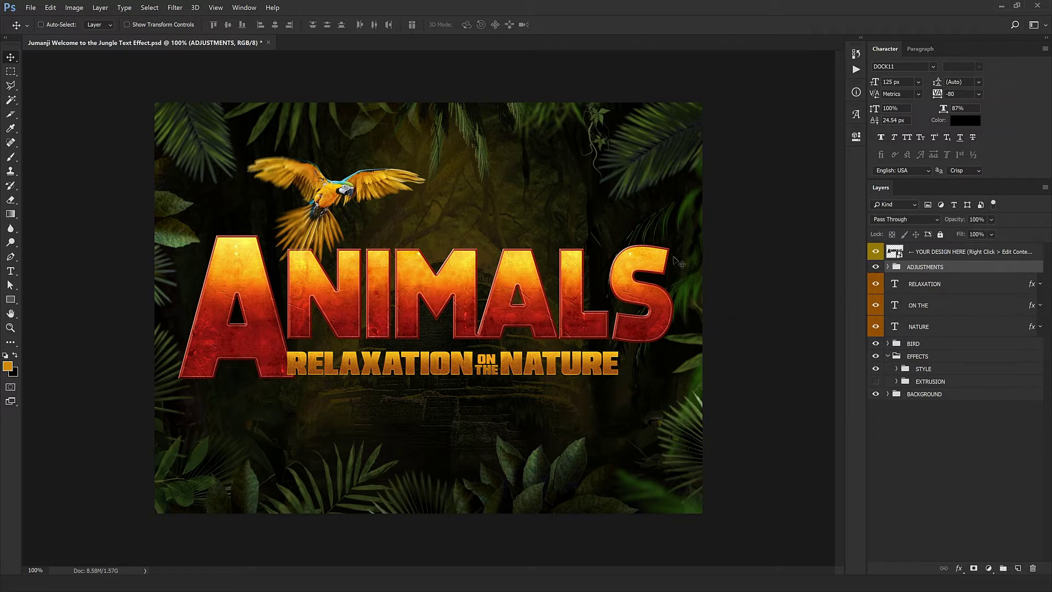
Step: Shift the midtones of the Color Balance layer in the ADJUSTMENTS group further toward red
left_click(888, 267)
double_click(901, 282)
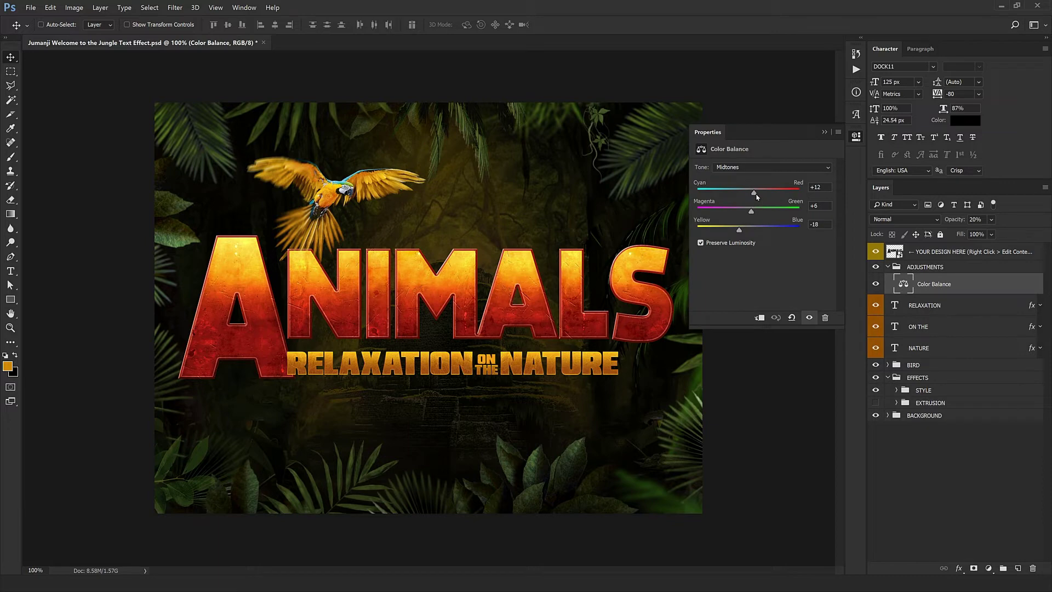
mouse_move(755, 194)
left_mouse_down()
mouse_move(740, 198)
mouse_move(774, 194)
left_mouse_up()
left_click(856, 136)
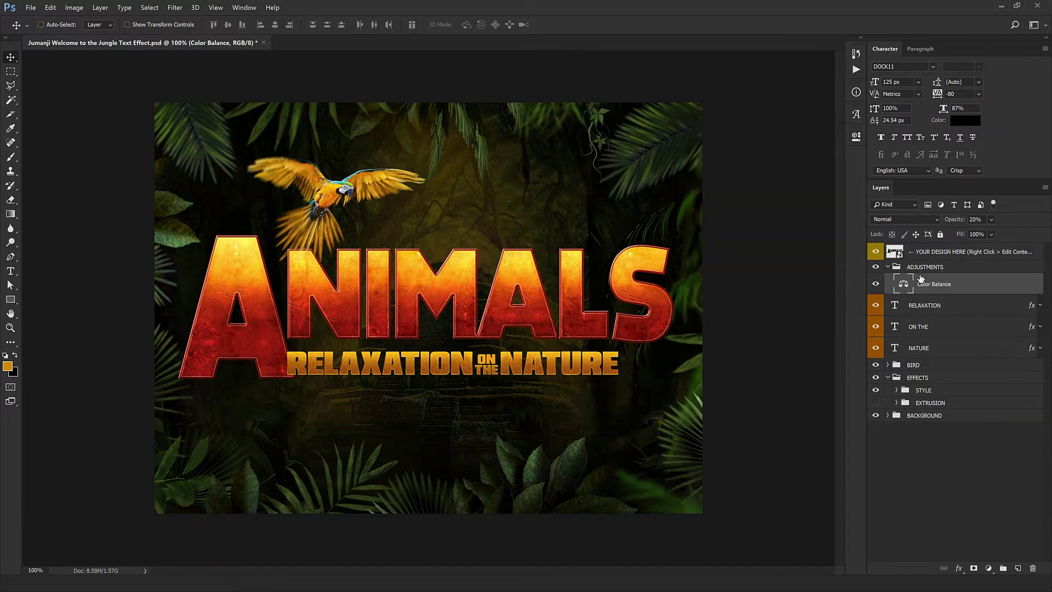
left_click(887, 267)
Step: Move the RELAXATION, ON THE and NATURE text layers together to the right, clear of the large initial A
left_click(926, 283)
left_click(926, 326, "shift")
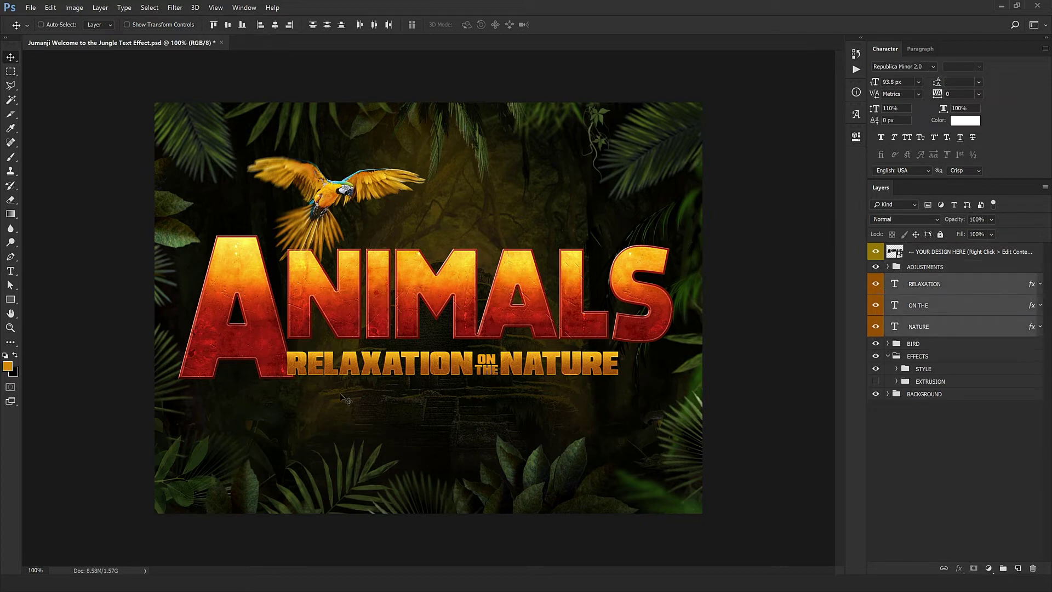
left_click_drag(422, 416, 423, 452)
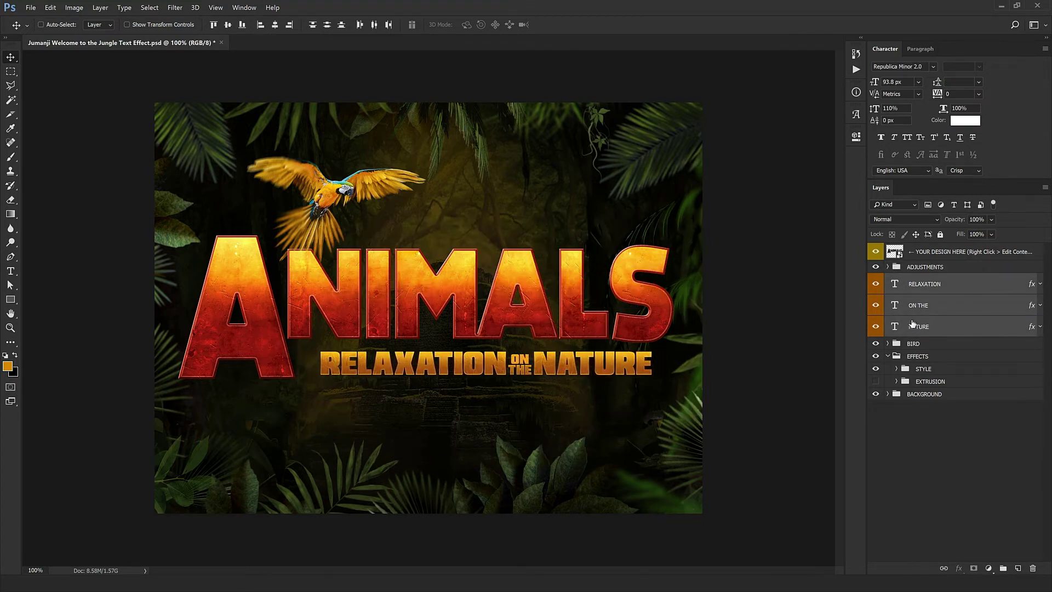
Step: In the subtitle, replace RELAXATION with WELCOME and ON with TO
double_click(474, 368)
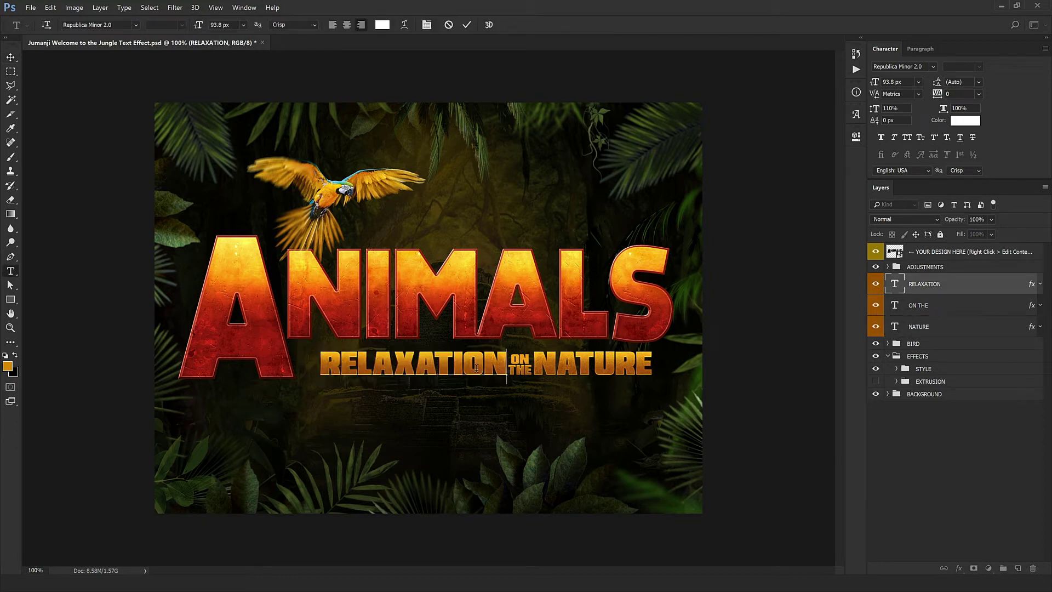
type("WELCOME")
key("ctrl+Return")
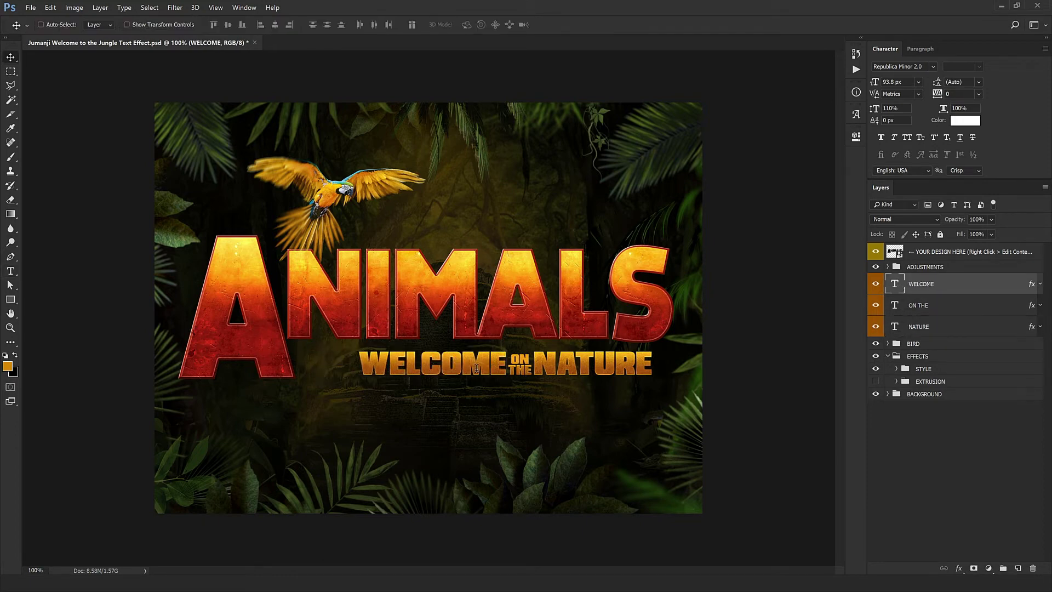
left_click(520, 356)
double_click(520, 356)
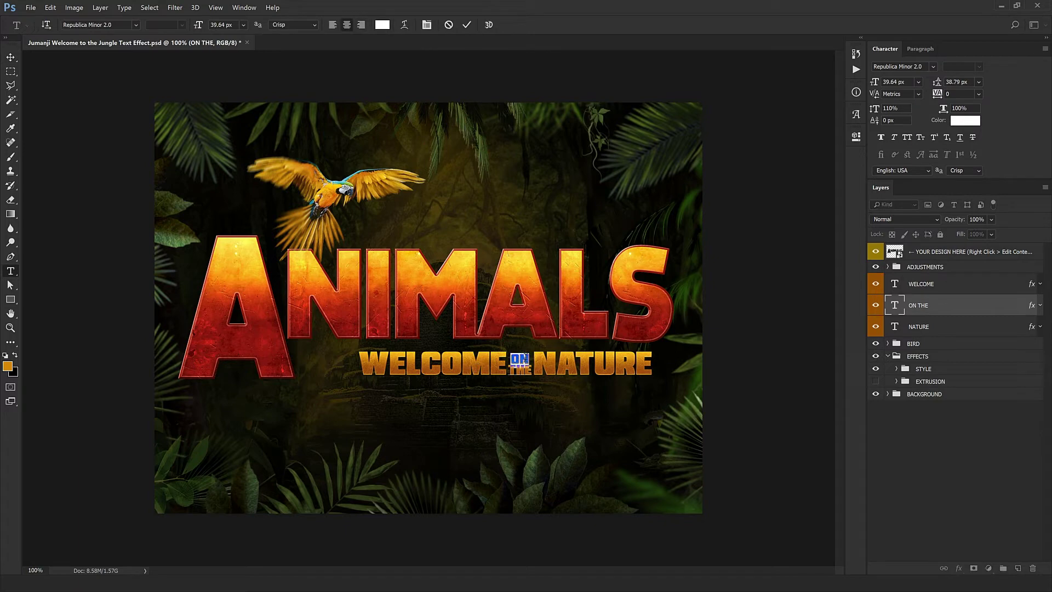
type("TO")
key("ctrl+Return")
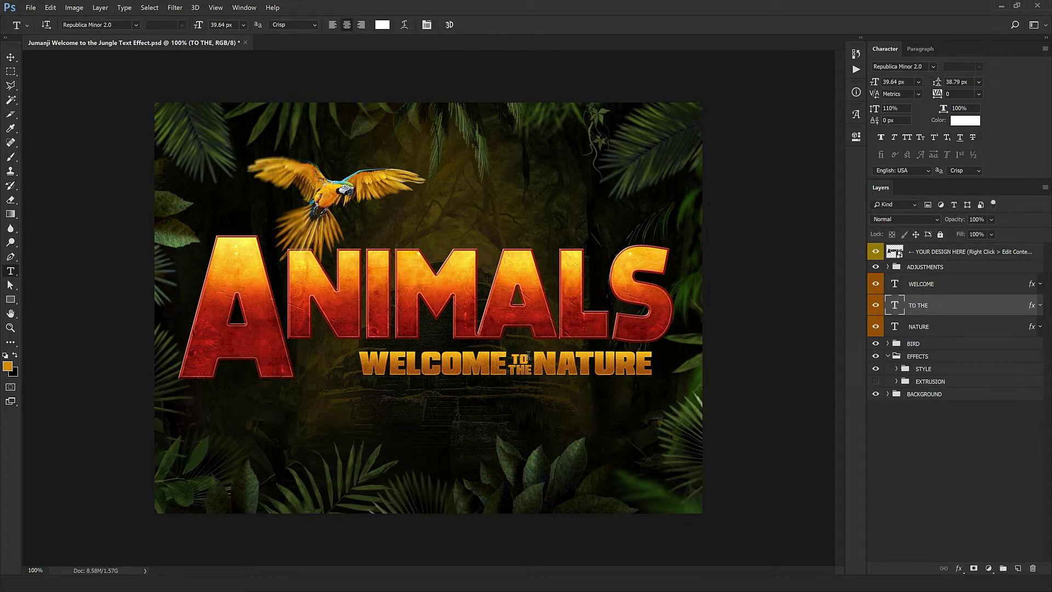
Step: Replace NATURE with JUNGLE and shift the three subtitle text layers together slightly left beneath the title
left_click(540, 366)
double_click(540, 366)
type("JUNGLE")
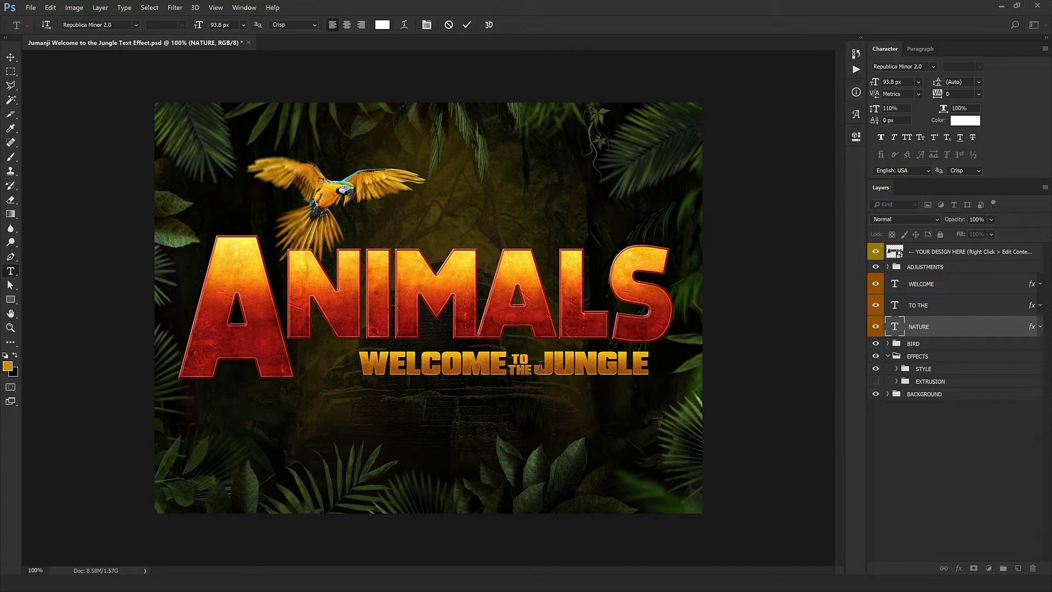
key("ctrl+Return")
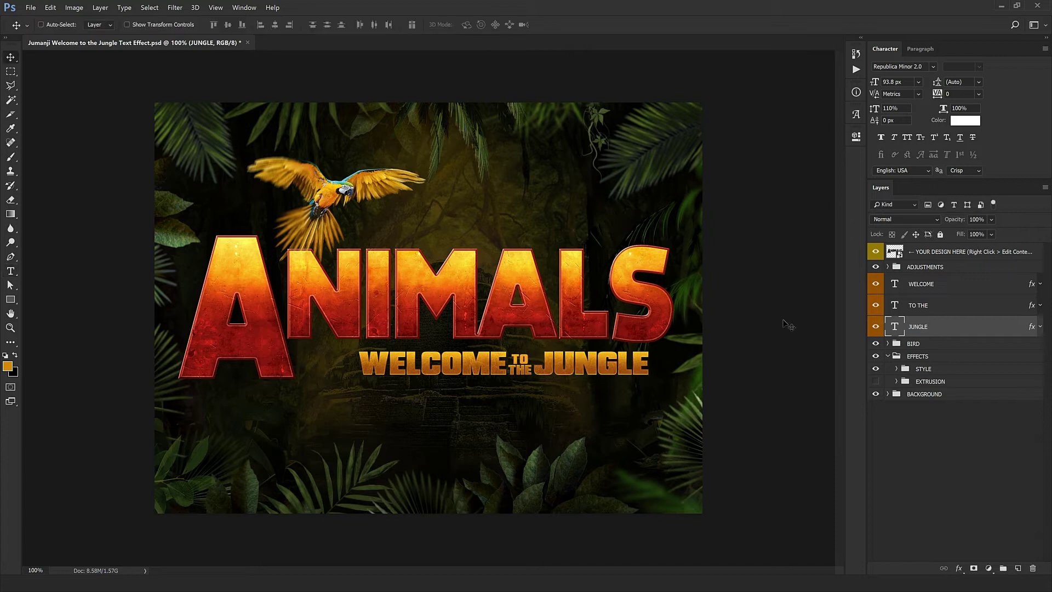
left_click(921, 284, "shift")
mouse_move(600, 381)
left_mouse_down()
mouse_move(575, 380)
mouse_move(585, 386)
left_mouse_up()
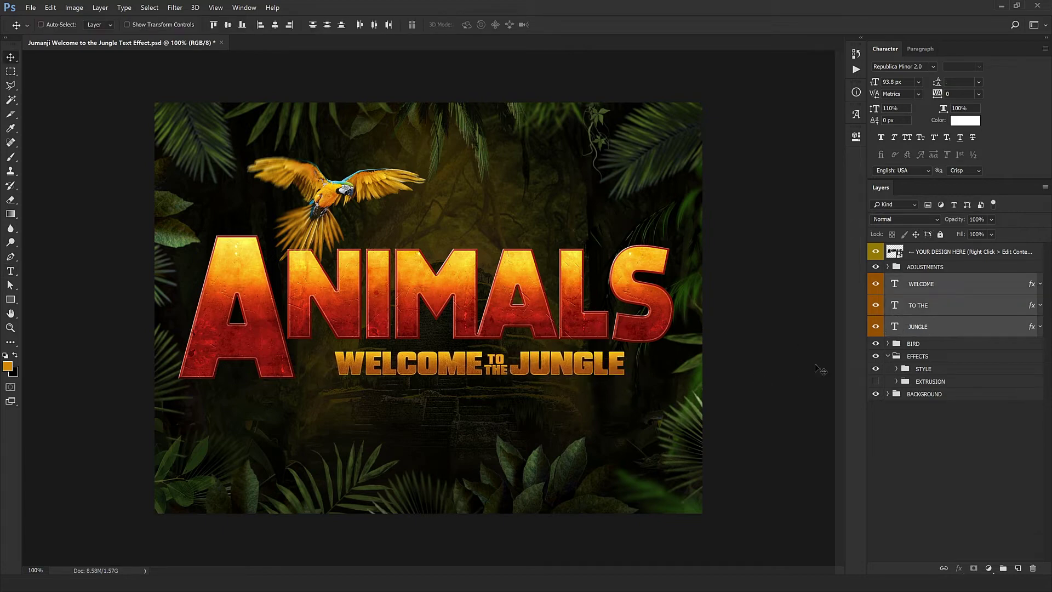
Step: Duplicate the BIRD group and scale the copy down, placing it above the S of ANIMALS
left_click(929, 342)
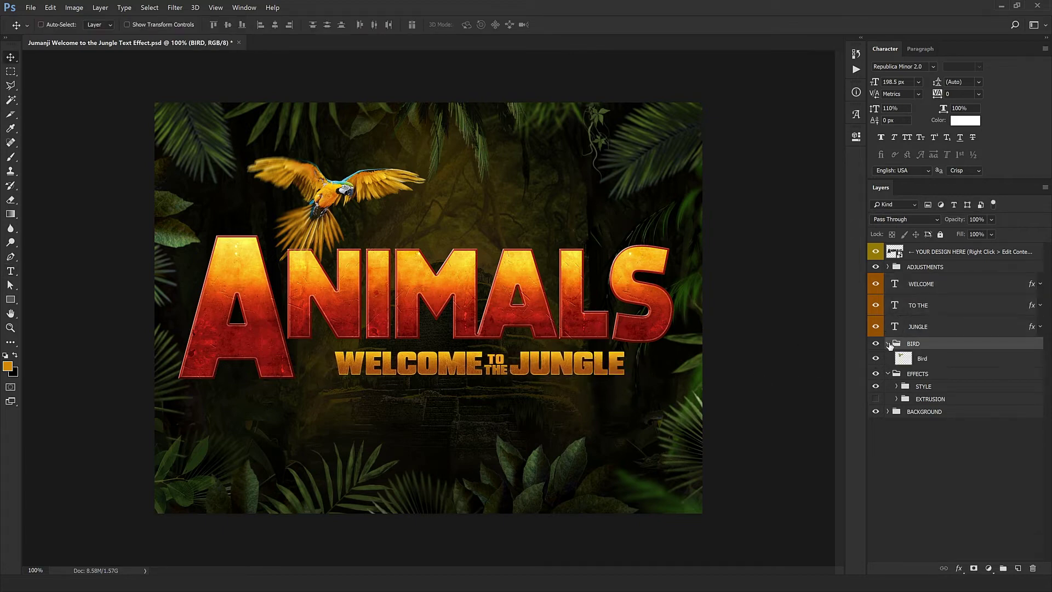
left_click_drag(368, 374, 570, 355)
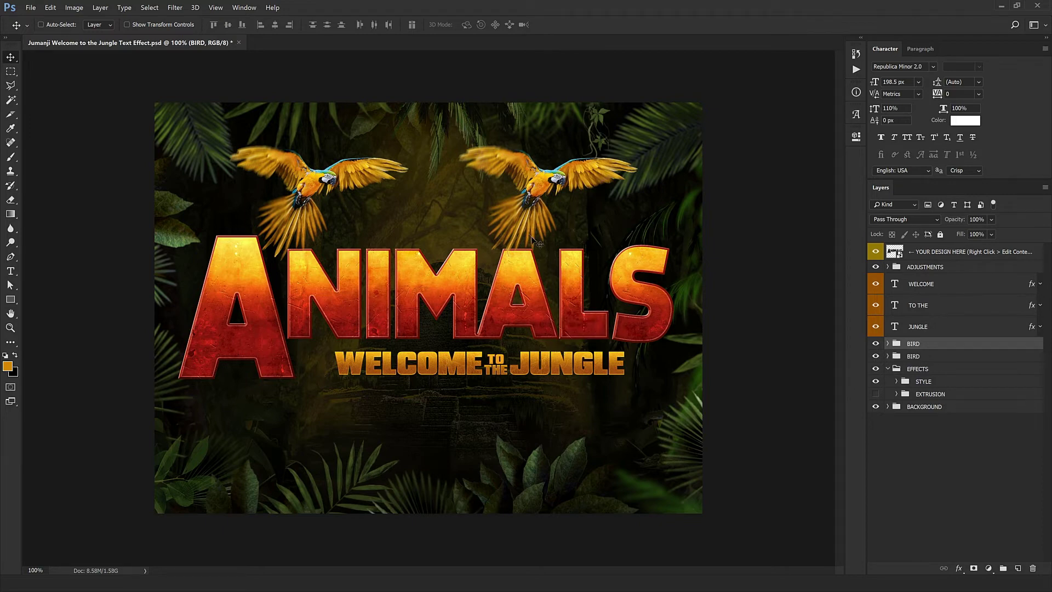
key("ctrl+t")
left_click_drag(646, 266, 679, 258)
key("Return")
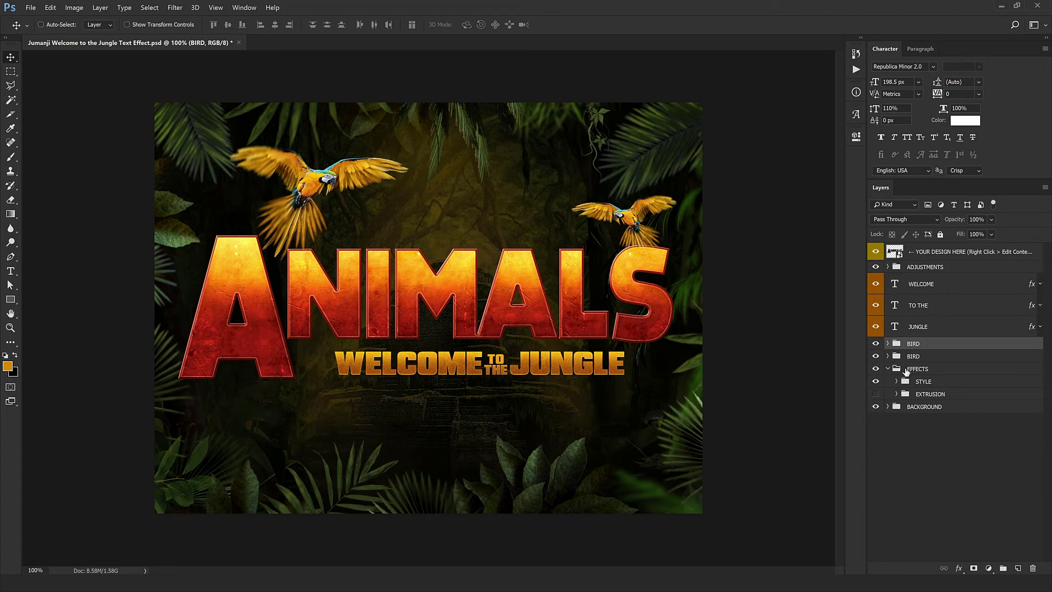
Step: Expand the BACKGROUND group, collapse the EFFECTS group and hide the Background layer
left_click(888, 407)
left_click(887, 370)
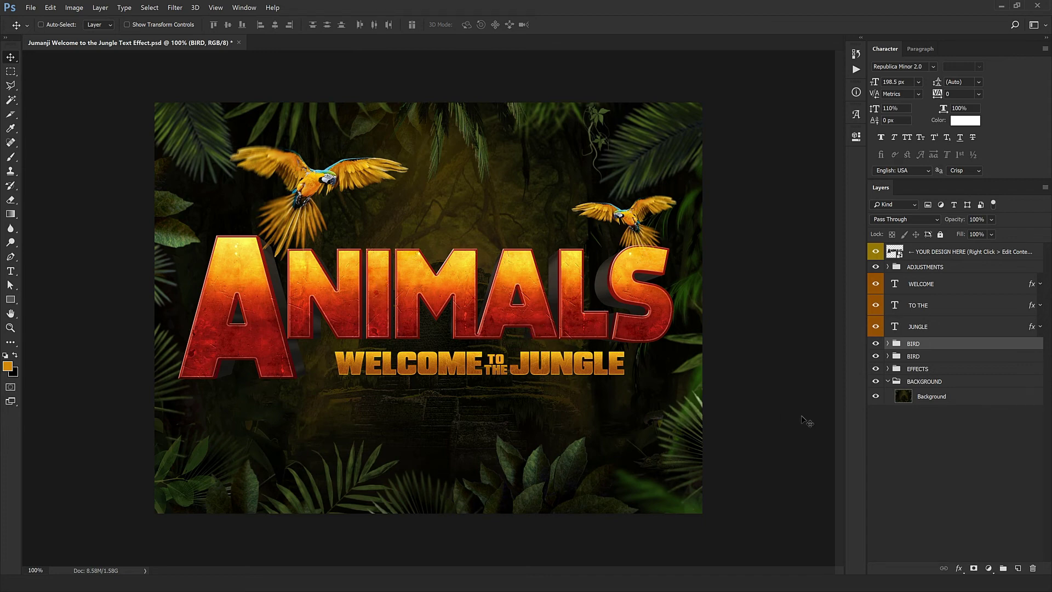
left_click(876, 395)
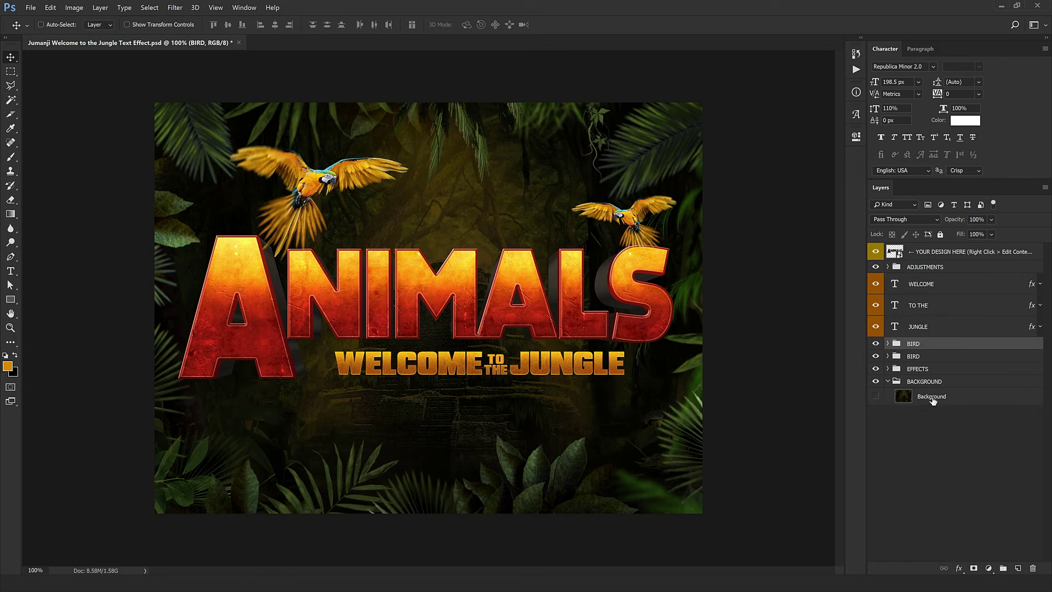